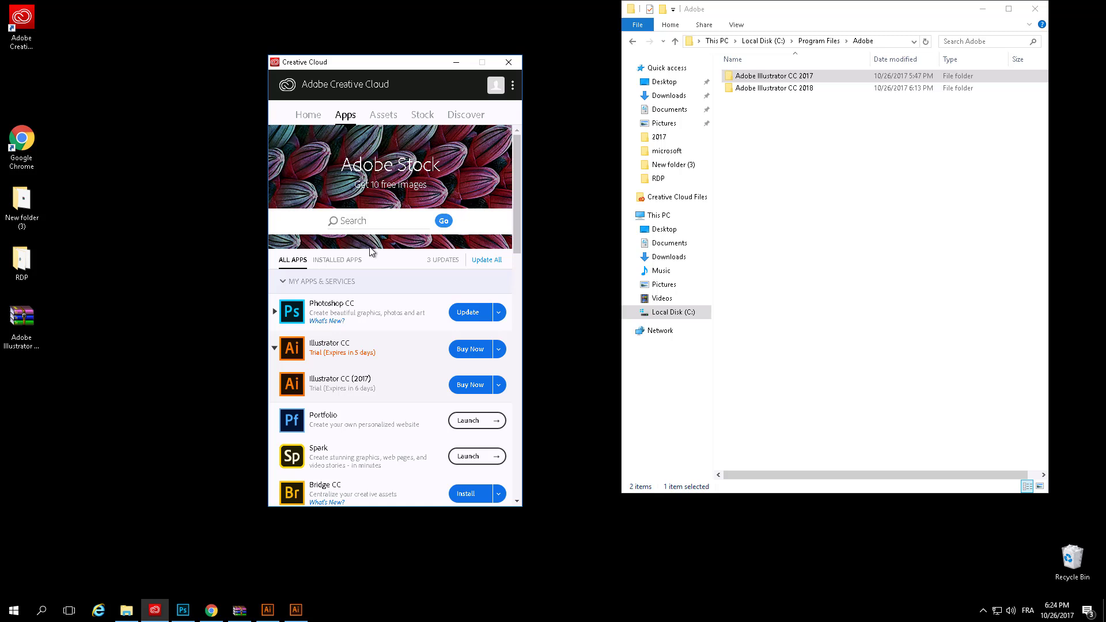
# - Set Creative Cloud's App Language preference to English بدعم العربية (English with Arabic support)
pyautogui.click(512, 88)
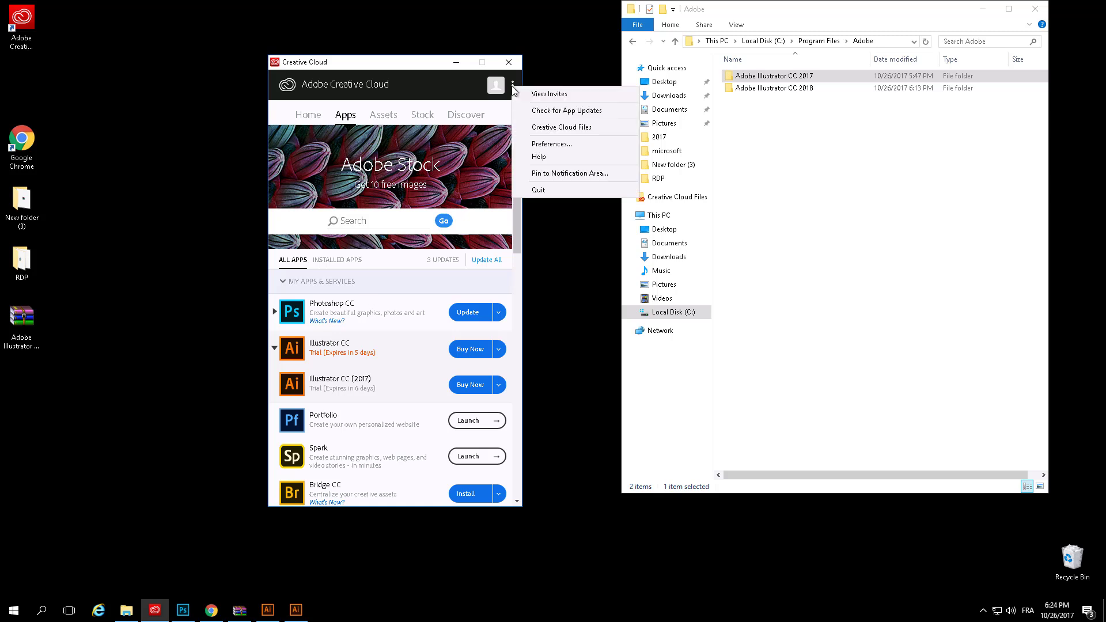
pyautogui.click(546, 143)
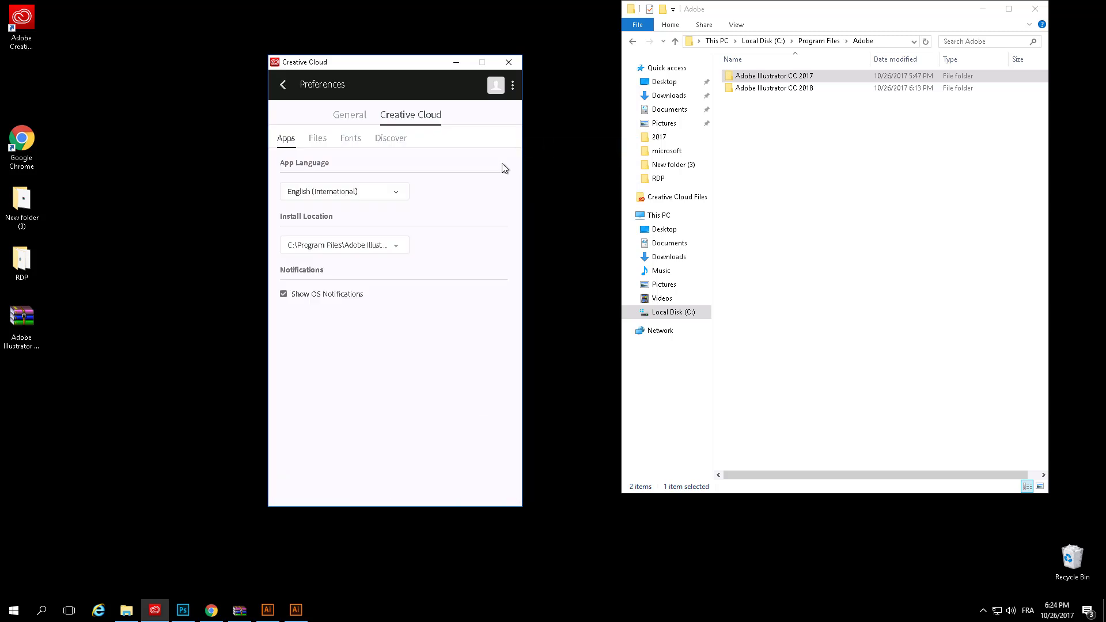
pyautogui.click(318, 194)
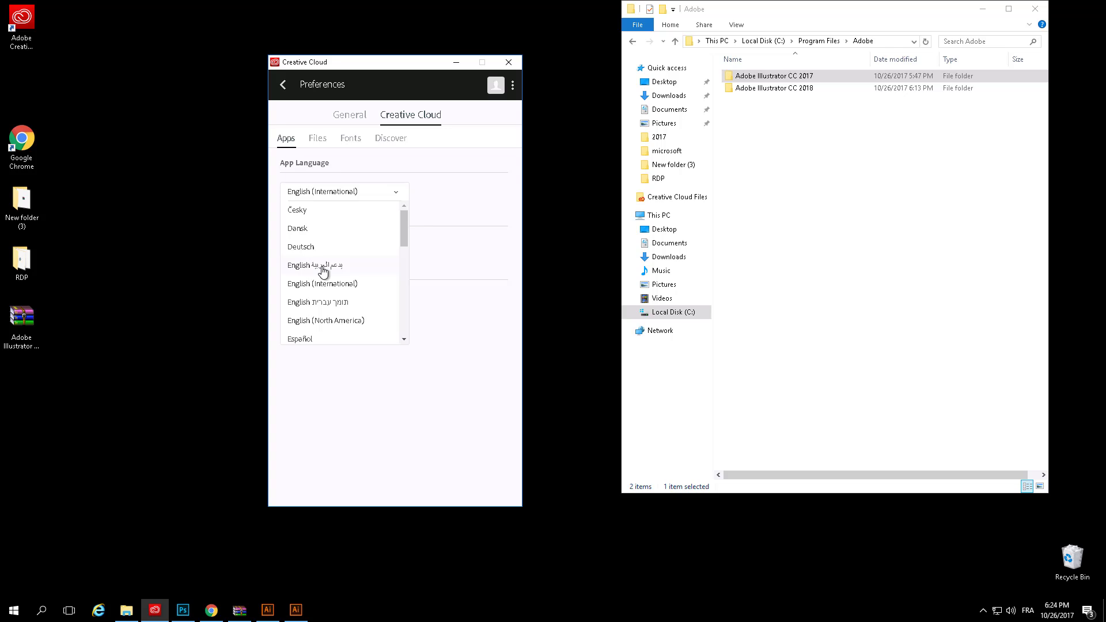
pyautogui.click(323, 267)
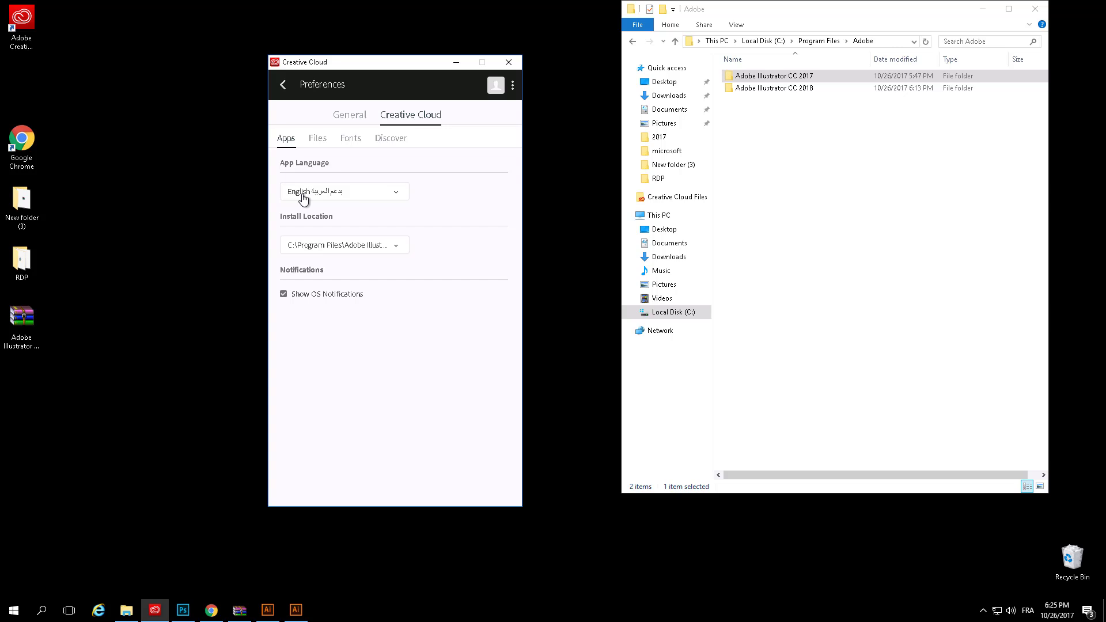
# - Return to the apps list and review the Illustrator CC actions dropdown
pyautogui.click(283, 84)
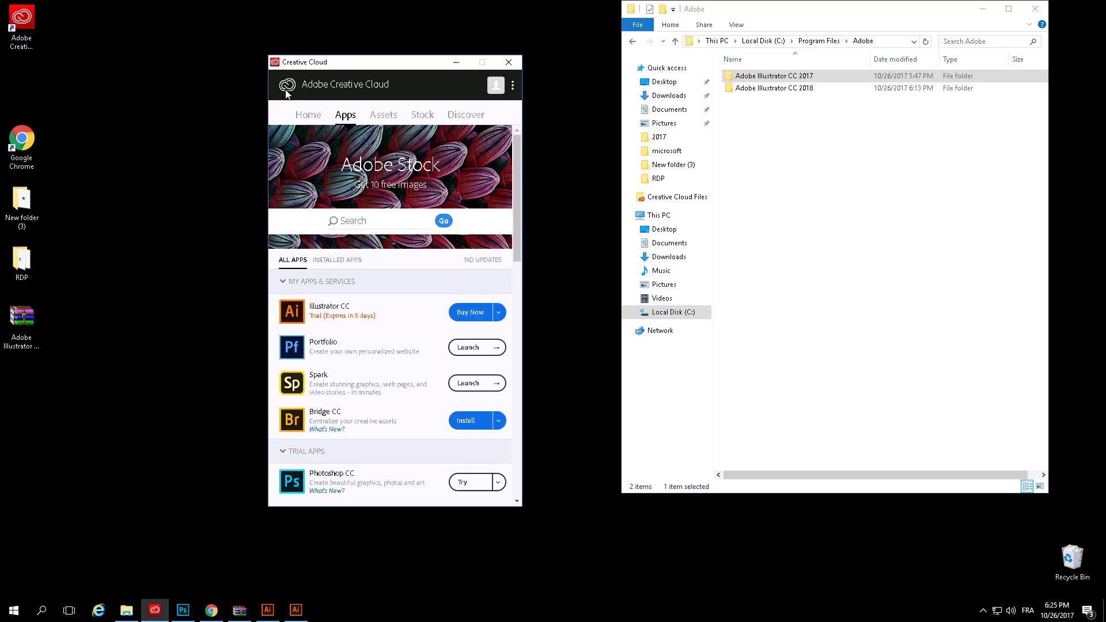
pyautogui.click(498, 315)
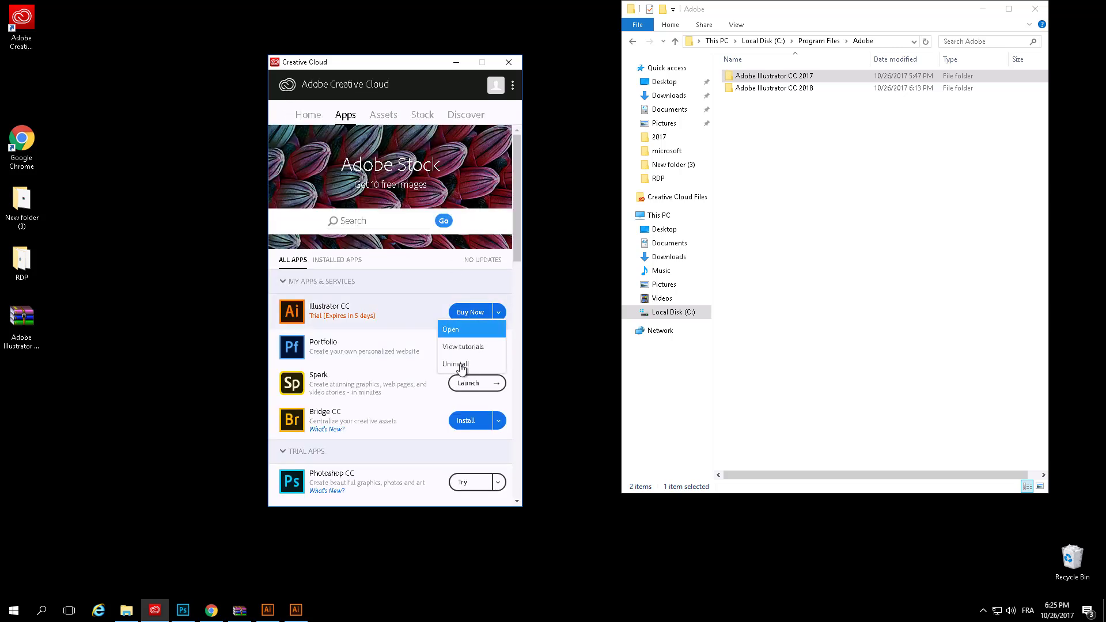
pyautogui.click(498, 312)
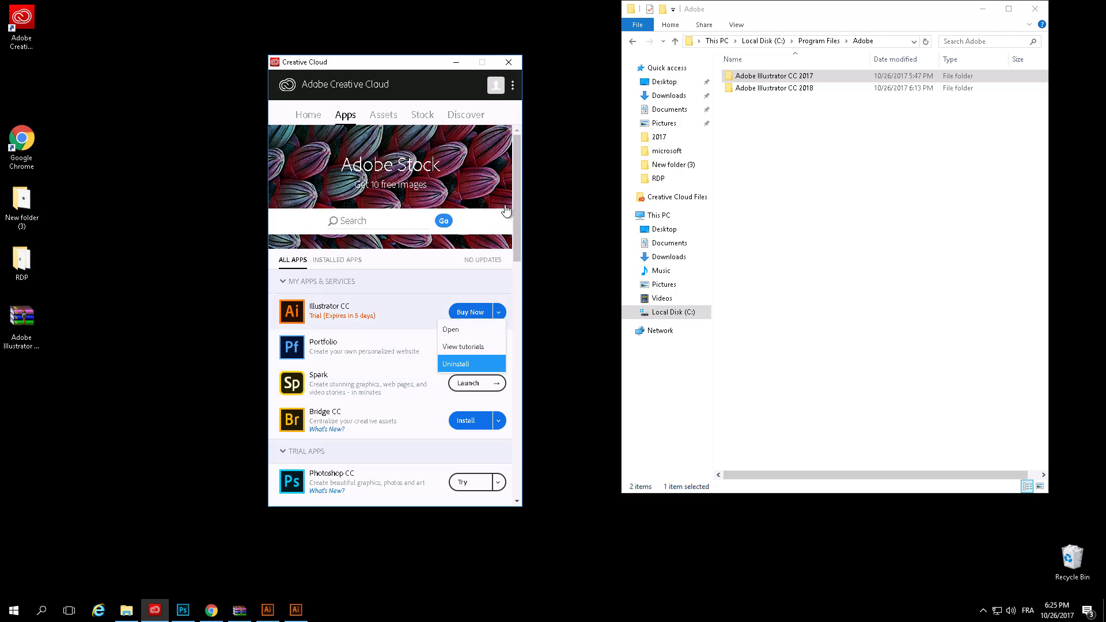
# - Reopen Preferences to confirm the Arabic-support language, then go back to the Apps list
pyautogui.click(512, 91)
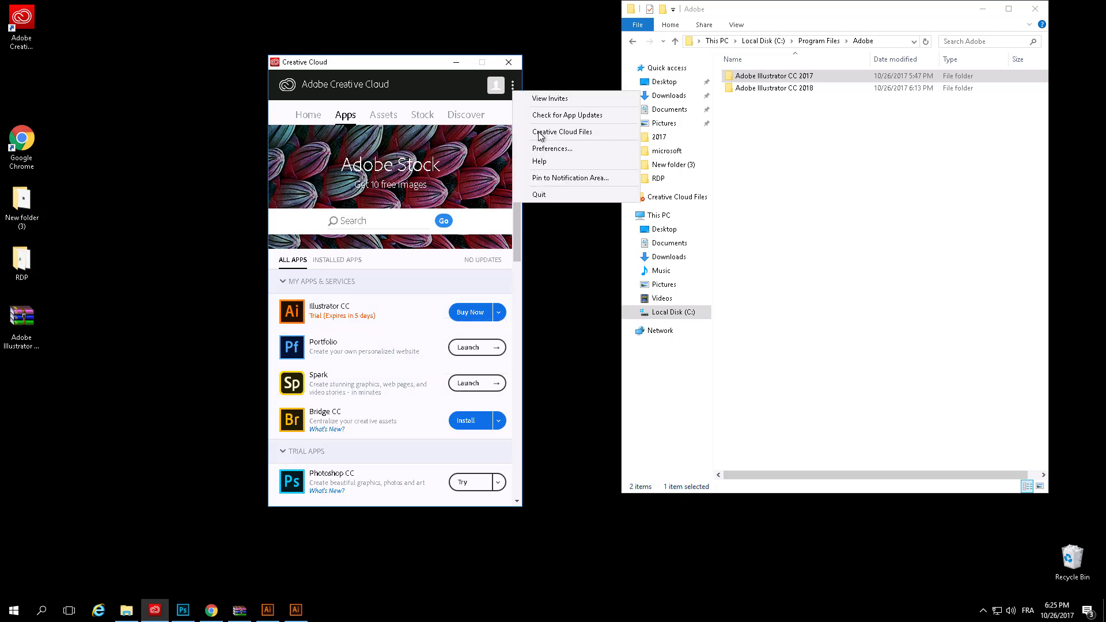
pyautogui.click(544, 149)
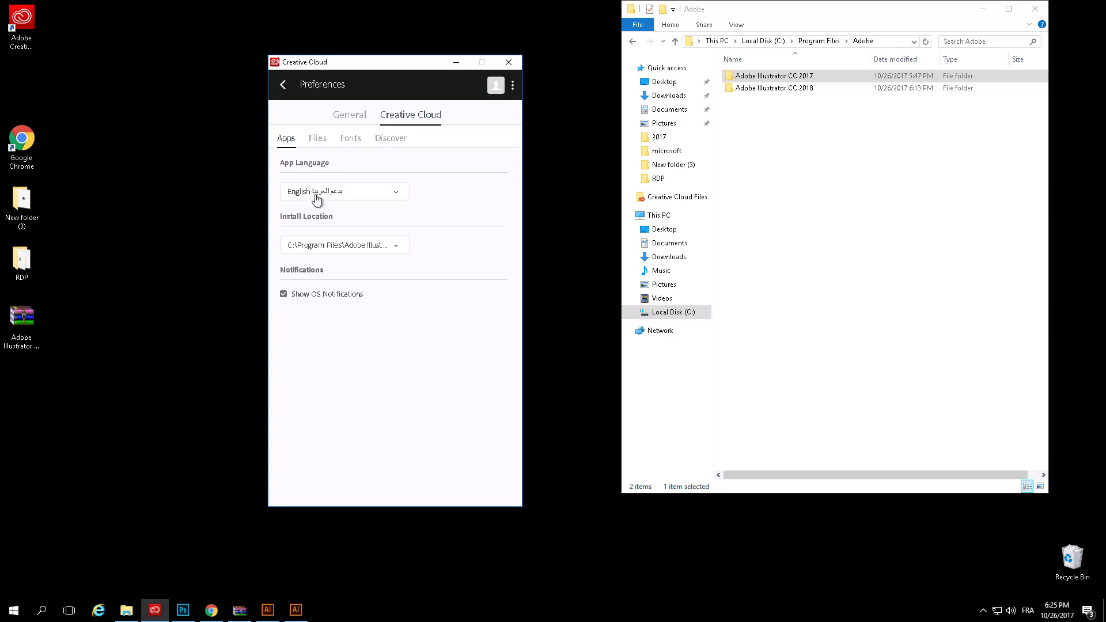
pyautogui.click(283, 86)
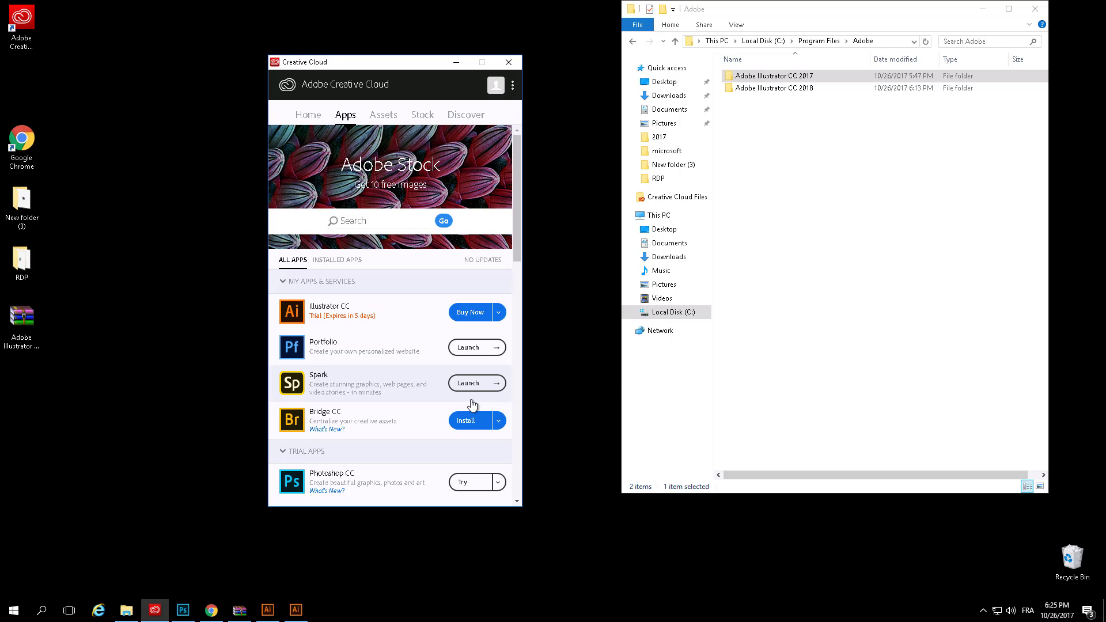
# - Open the Adobe Illustrator CC 2018 Arabic zip in WinRAR, dismiss the licence reminder, and narrow the window
pyautogui.doubleClick(19, 323)
pyautogui.press('Escape')
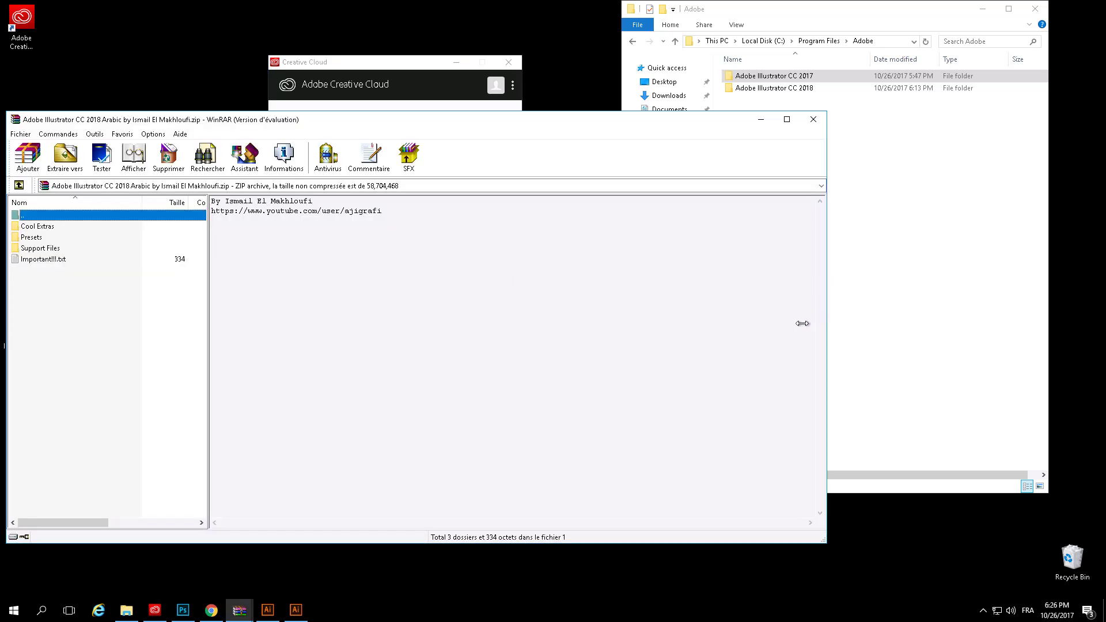
pyautogui.moveTo(827, 321); pyautogui.dragTo(219, 329)
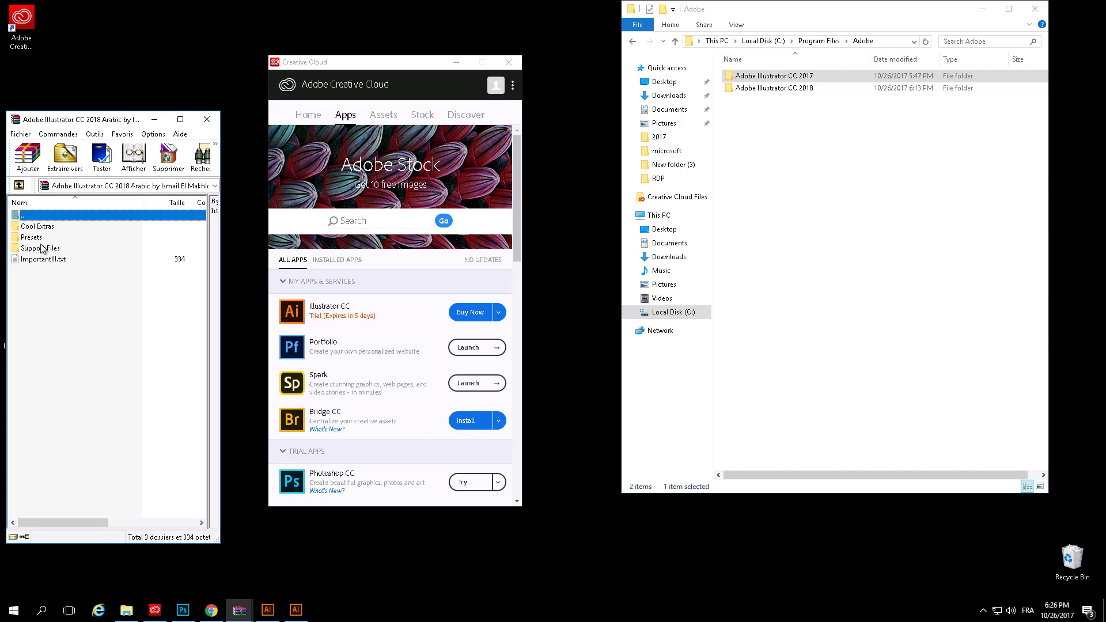
# - In Photoshop, review the text engine options under Preferences > Type
pyautogui.click(182, 611)
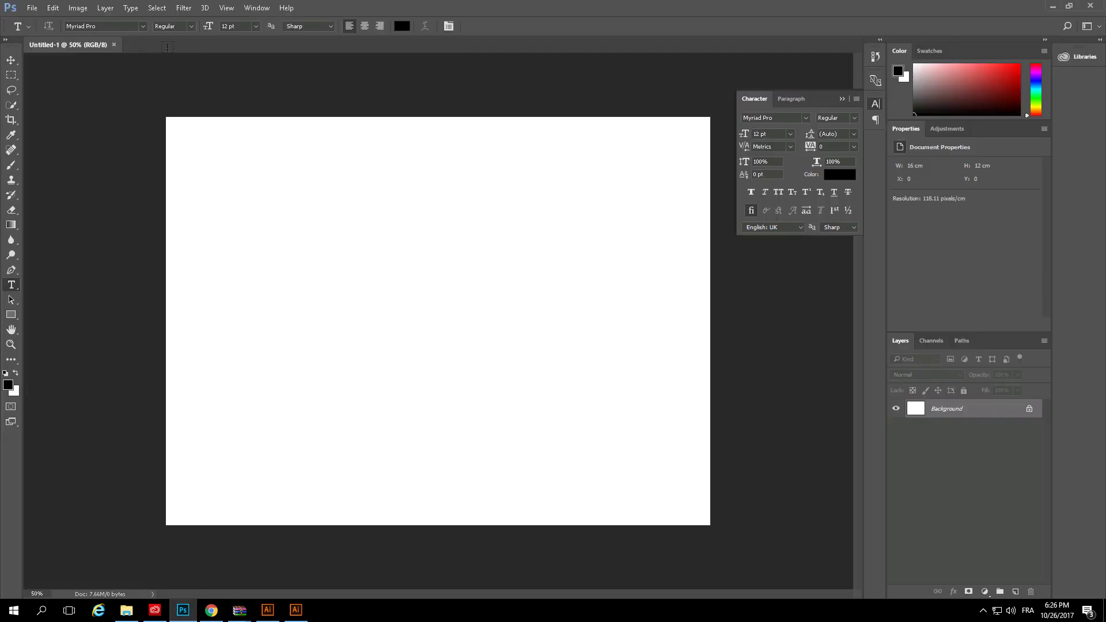
pyautogui.click(131, 7)
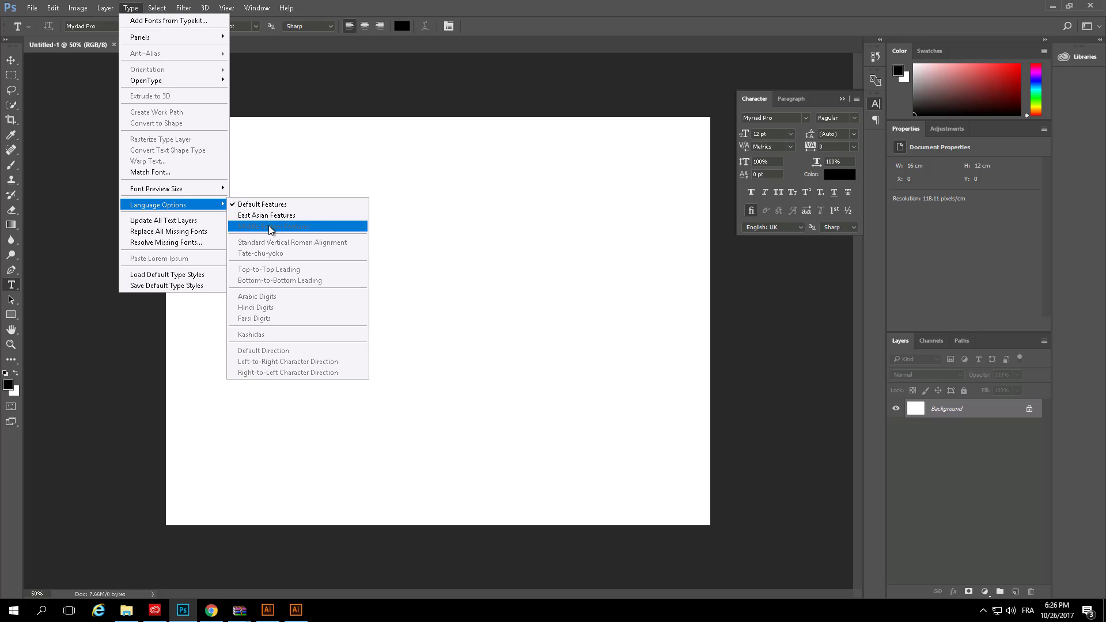
pyautogui.click(52, 11)
pyautogui.click(53, 12)
pyautogui.click(104, 454)
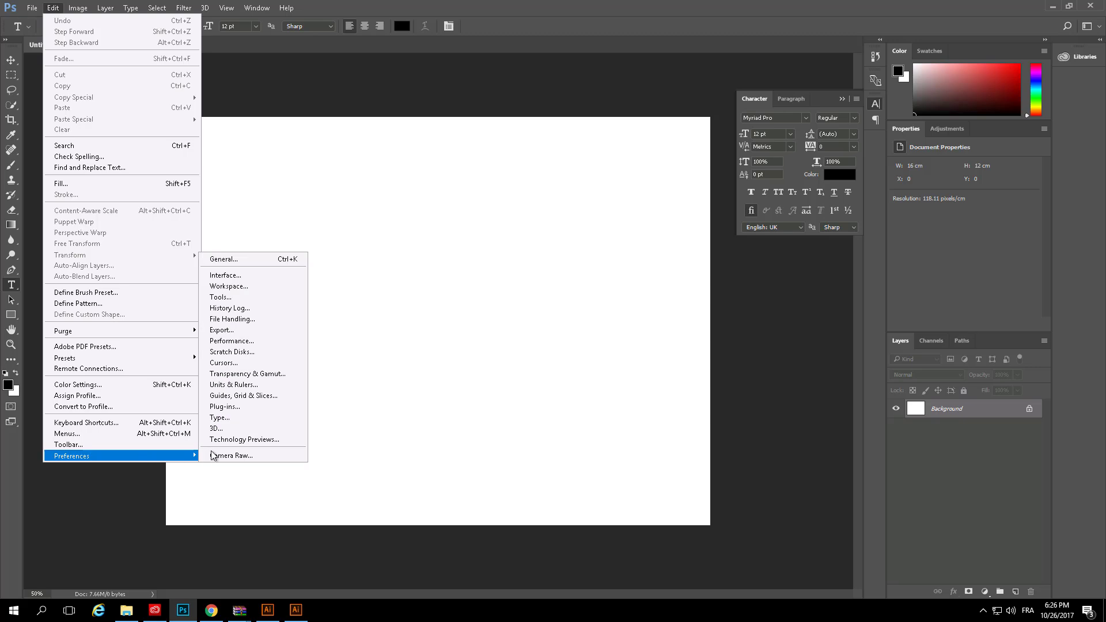
pyautogui.click(248, 423)
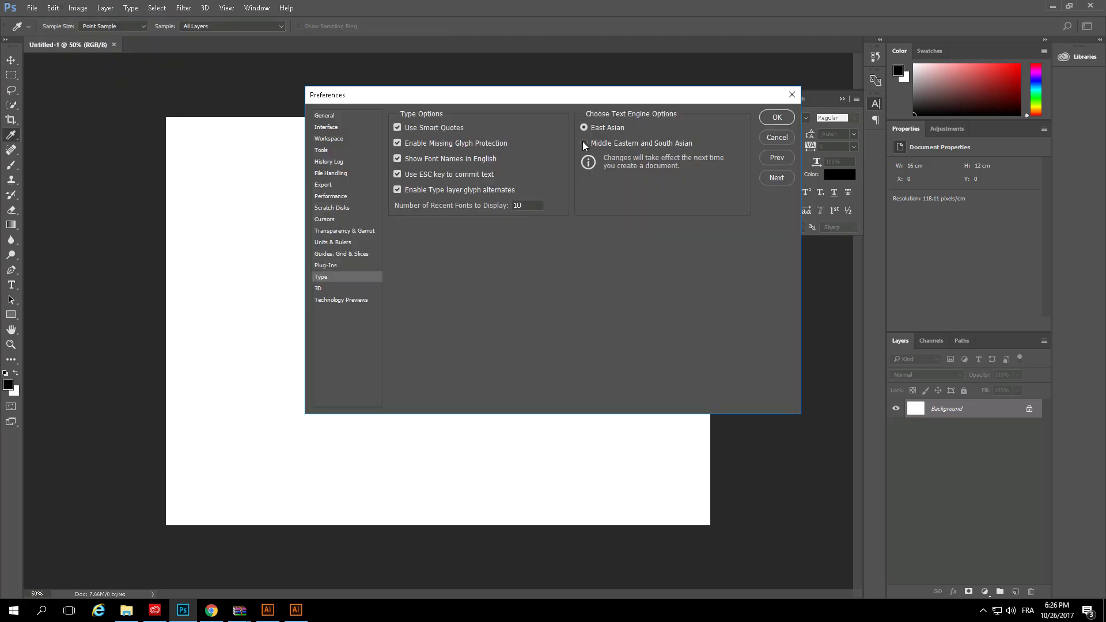
pyautogui.click(774, 118)
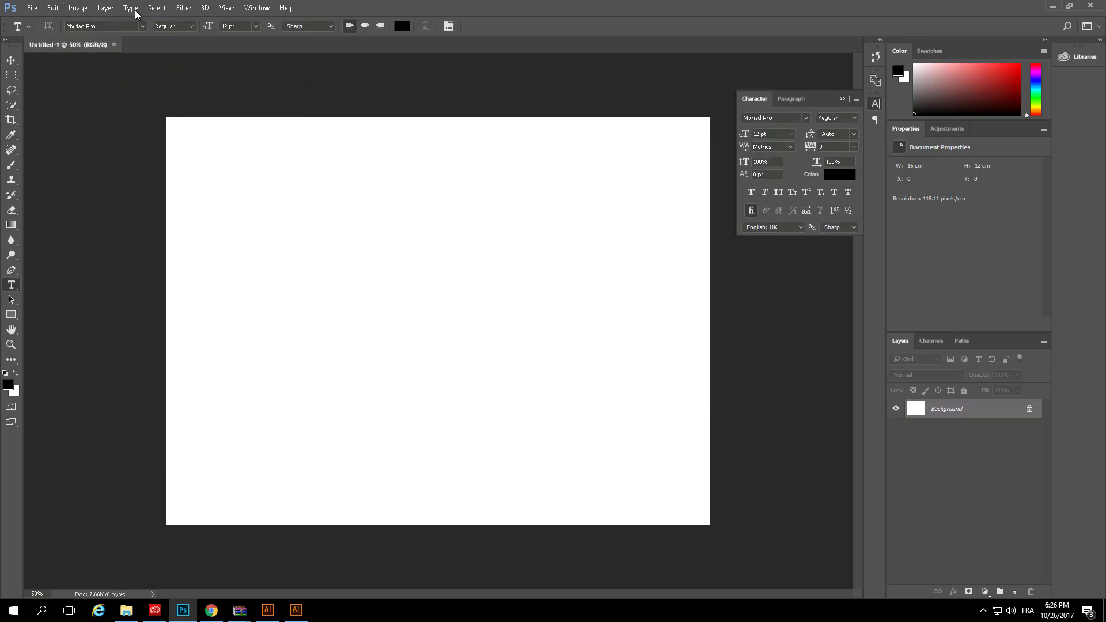
# - Enable Type > Language Options > Middle Eastern Features
pyautogui.click(131, 8)
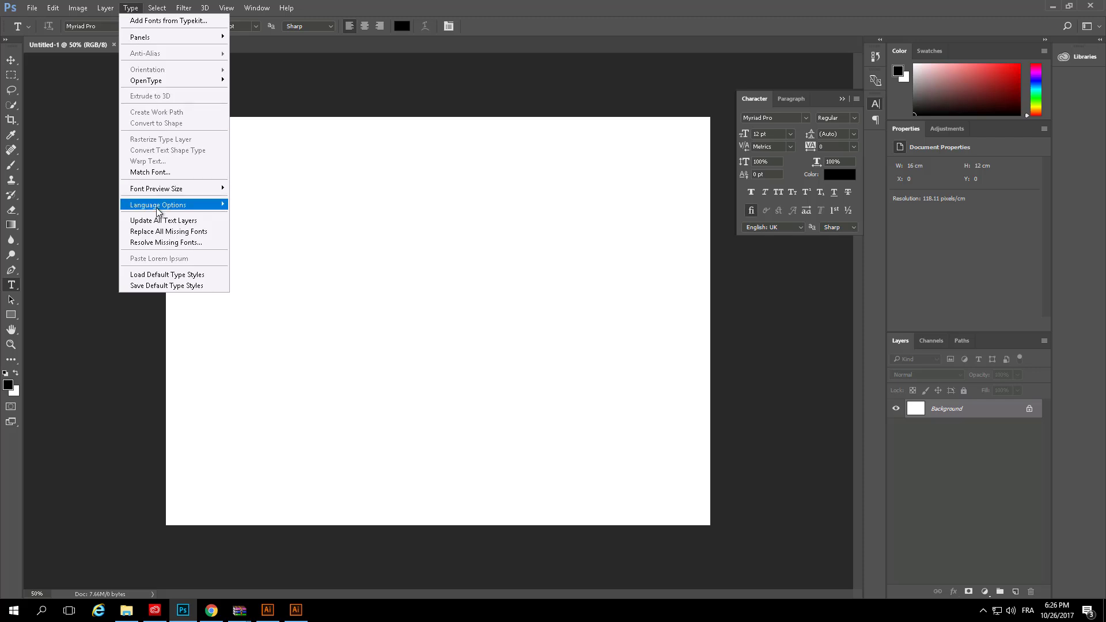
pyautogui.moveTo(158, 205)
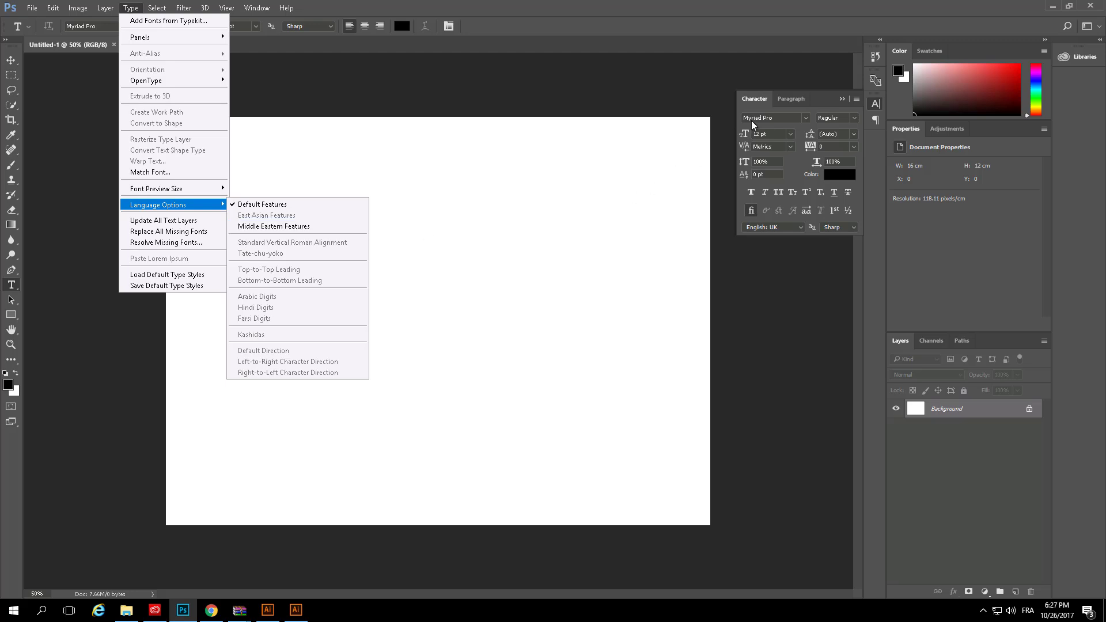
pyautogui.click(788, 98)
pyautogui.click(789, 98)
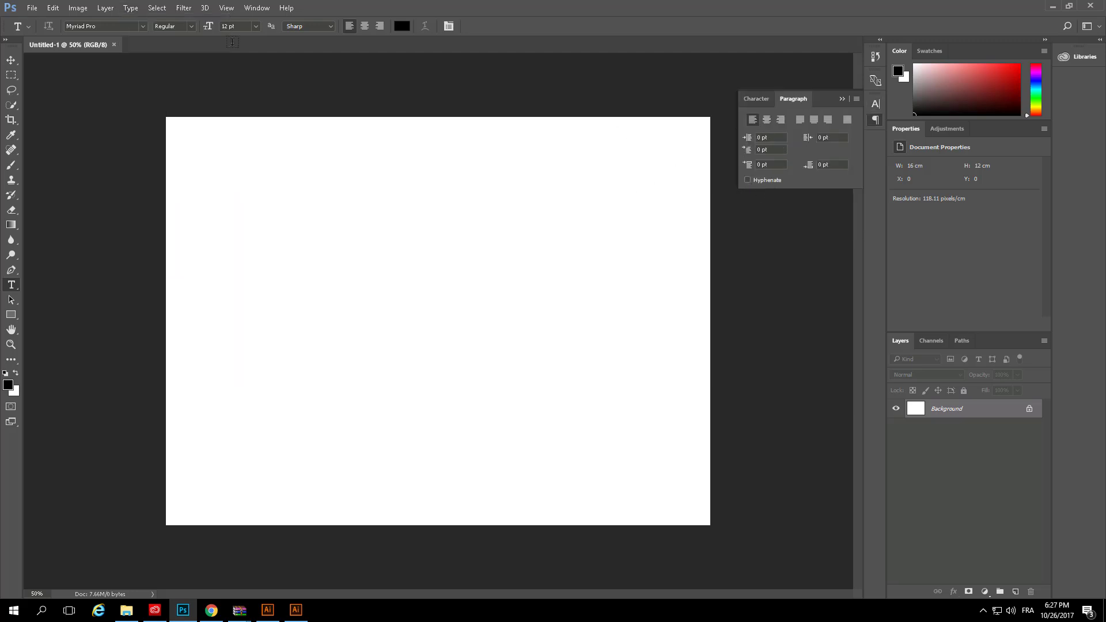
pyautogui.click(131, 7)
pyautogui.moveTo(158, 205)
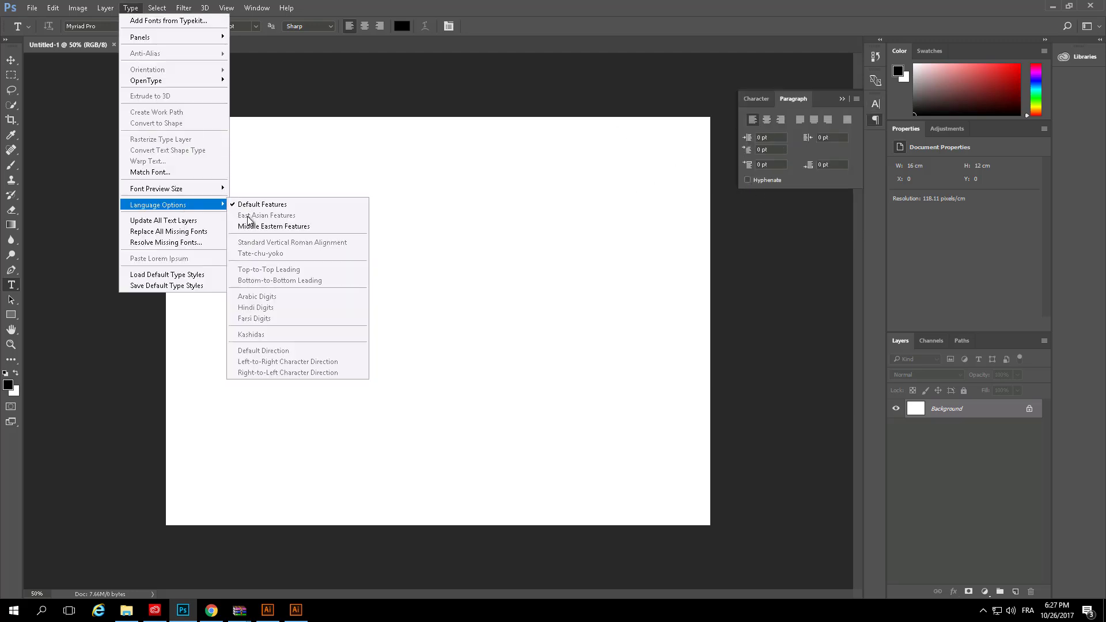
pyautogui.click(251, 228)
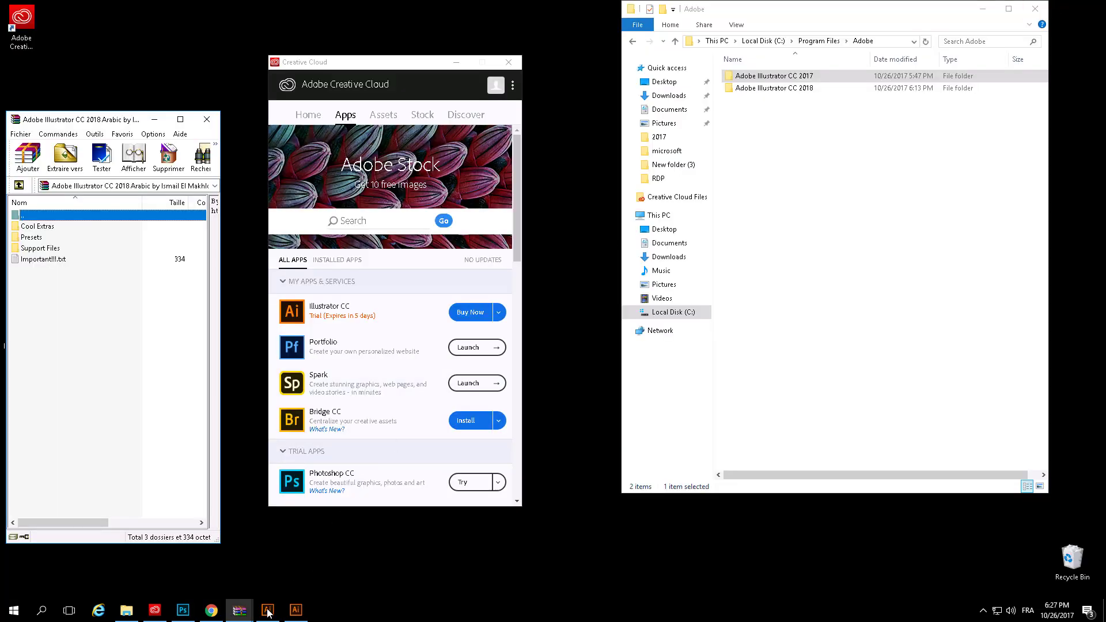
# - Inspect the Type tool flyout in Illustrator's RGB Untitled-1 document, then quit Illustrator
pyautogui.click(267, 609)
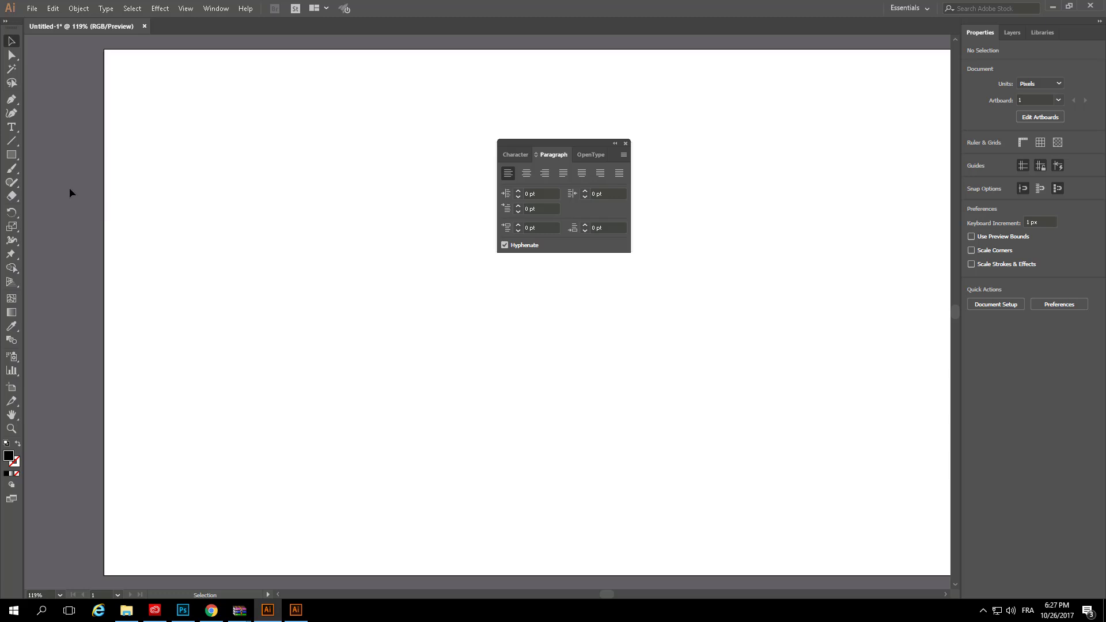
pyautogui.click(300, 617)
pyautogui.click(12, 106)
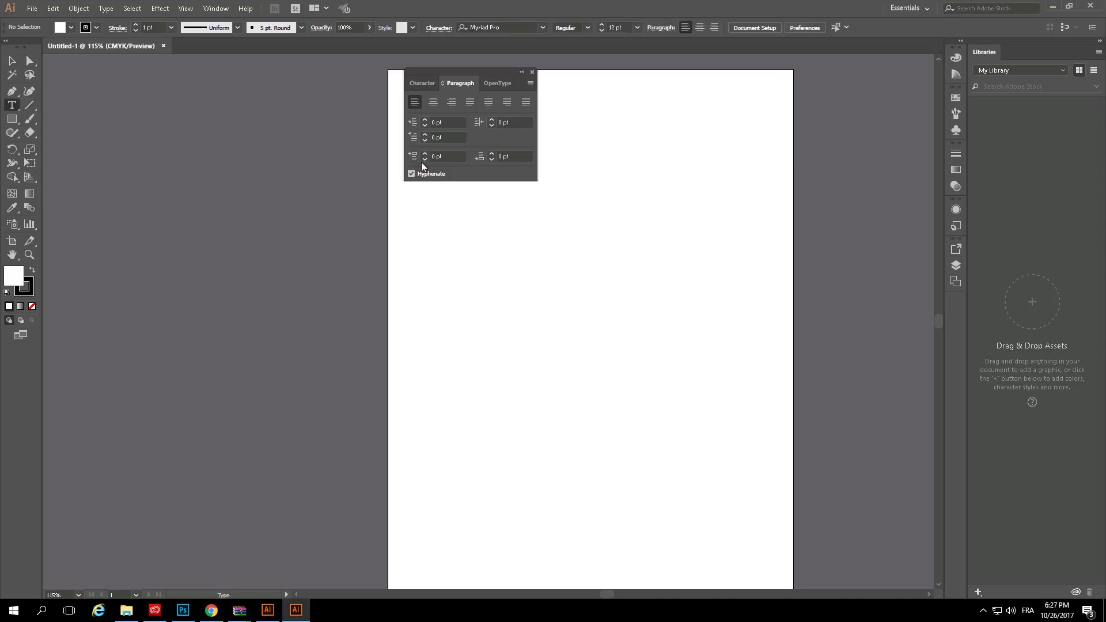
pyautogui.click(268, 610)
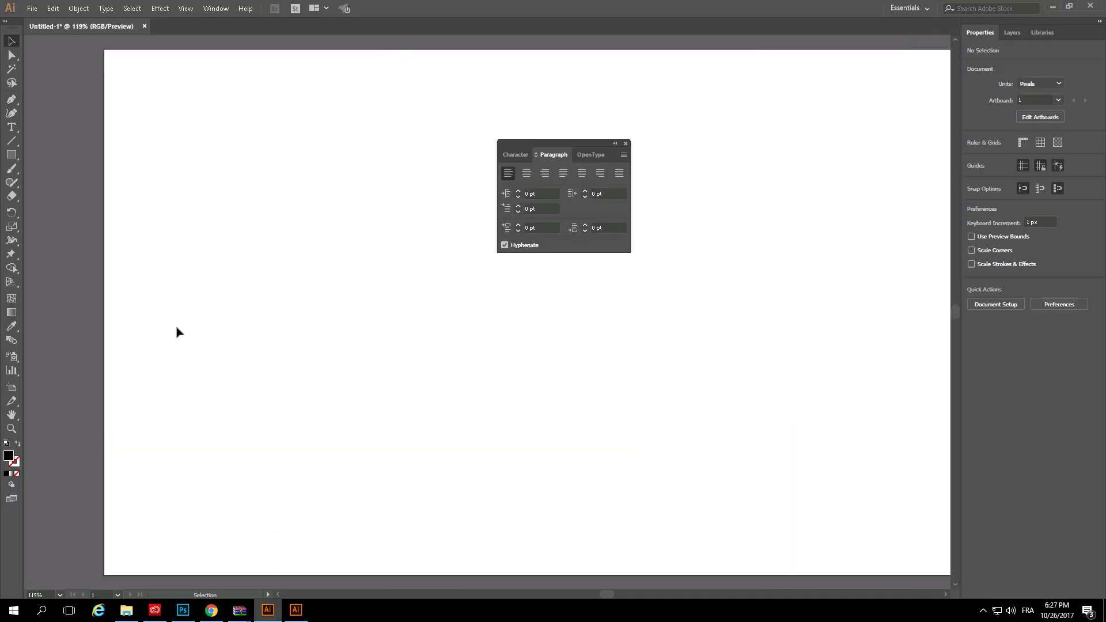
pyautogui.click(12, 128)
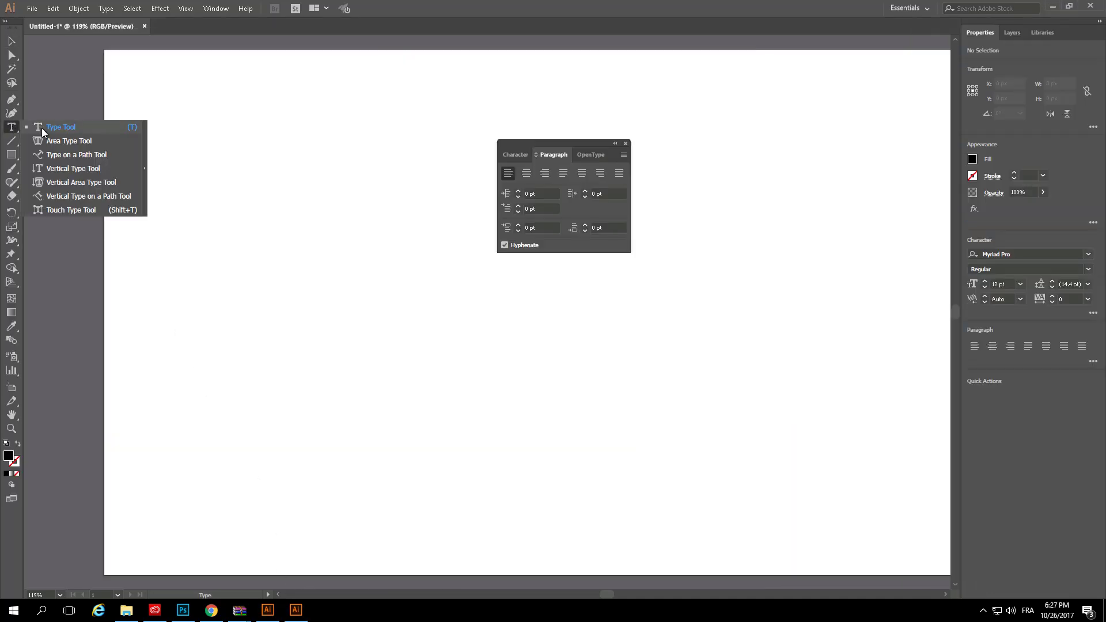
pyautogui.click(42, 131)
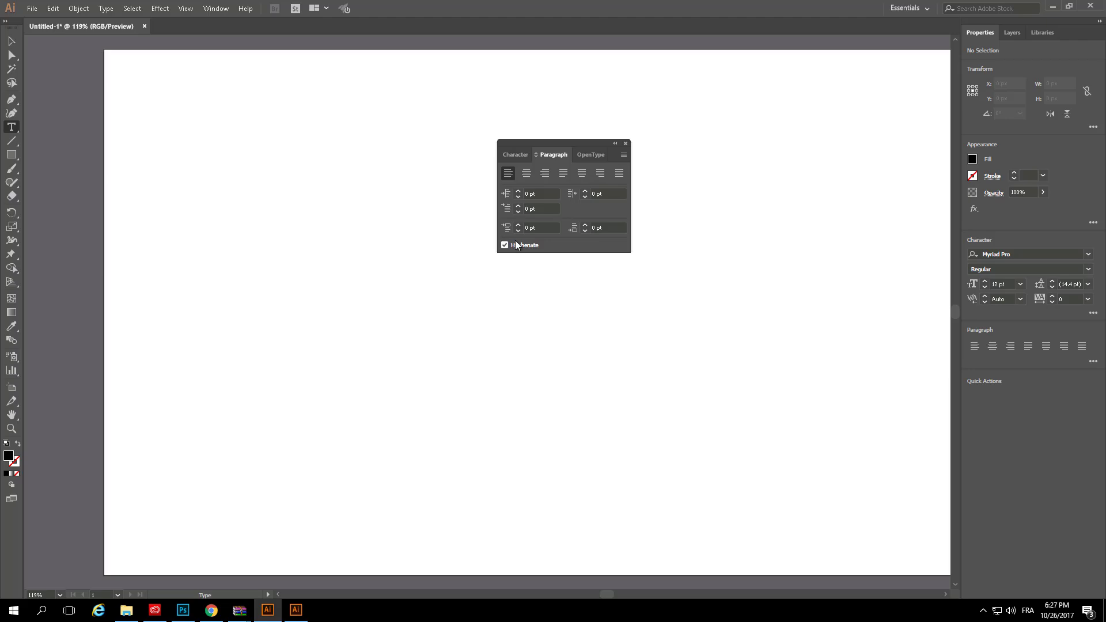
pyautogui.click(1090, 7)
# - Decline saving Illustrator's document and select the Cool Extras, Presets and Support Files archive folders
pyautogui.press('n')
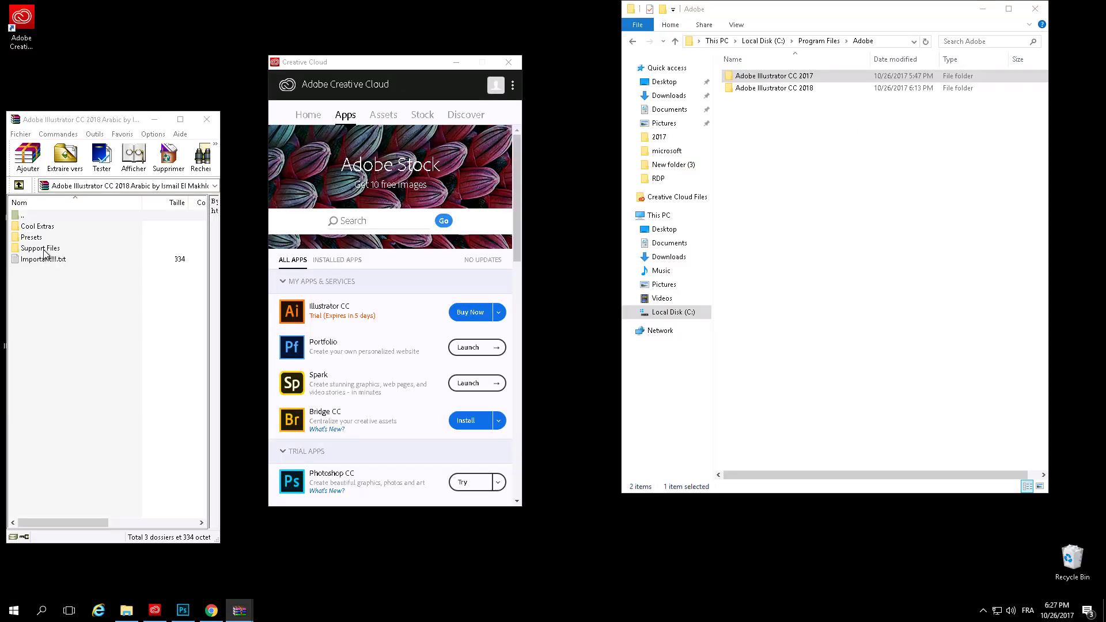
pyautogui.click(41, 248)
pyautogui.keyDown('shift'); pyautogui.click(37, 226); pyautogui.keyUp('shift')
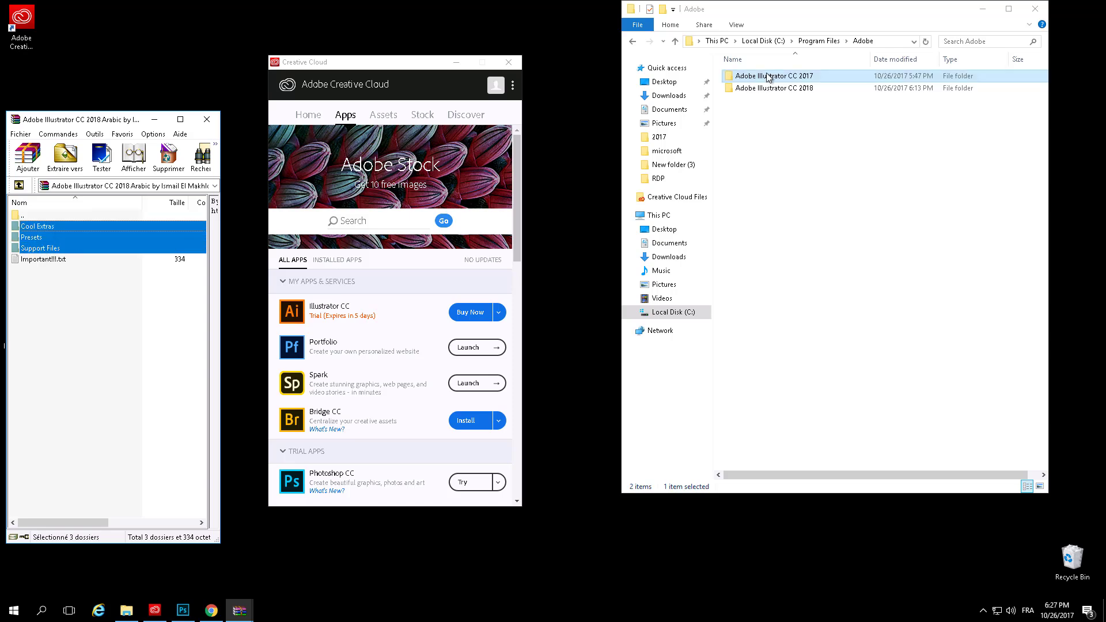
# - Copy the folders into C:\Program Files\Adobe\Adobe Illustrator CC 2017, replacing existing files
pyautogui.doubleClick(766, 202)
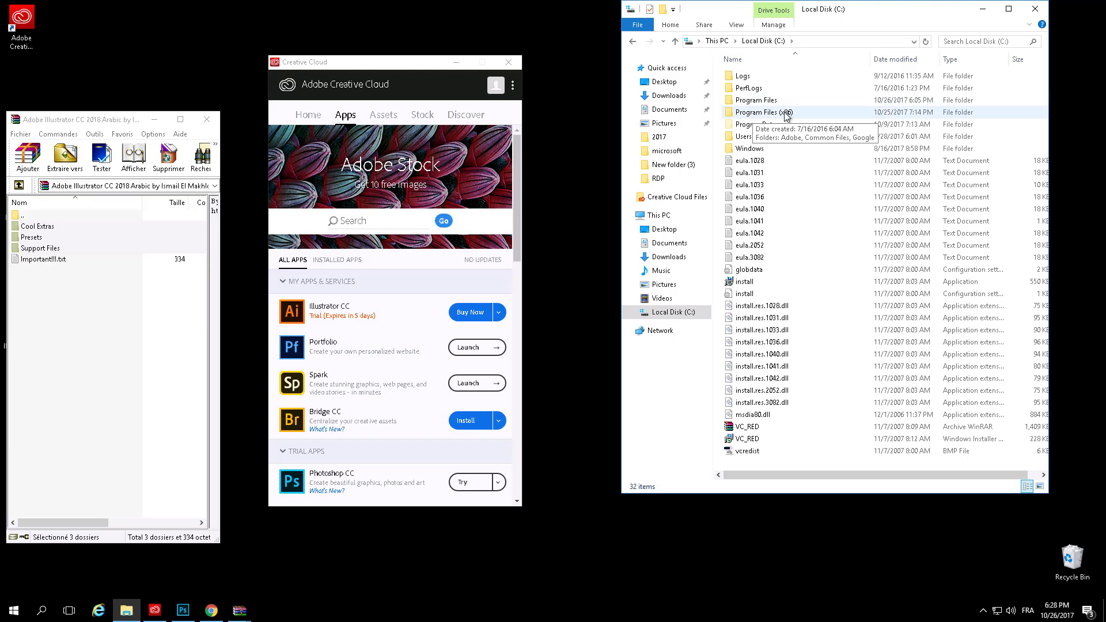
pyautogui.moveTo(762, 112)
pyautogui.doubleClick(759, 101)
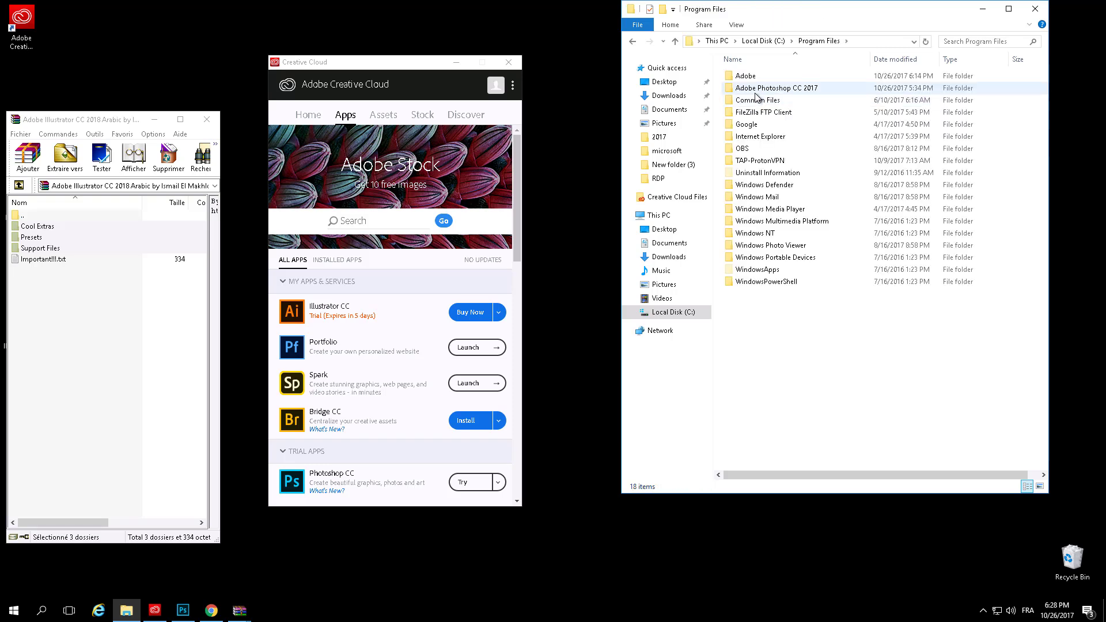
pyautogui.doubleClick(747, 78)
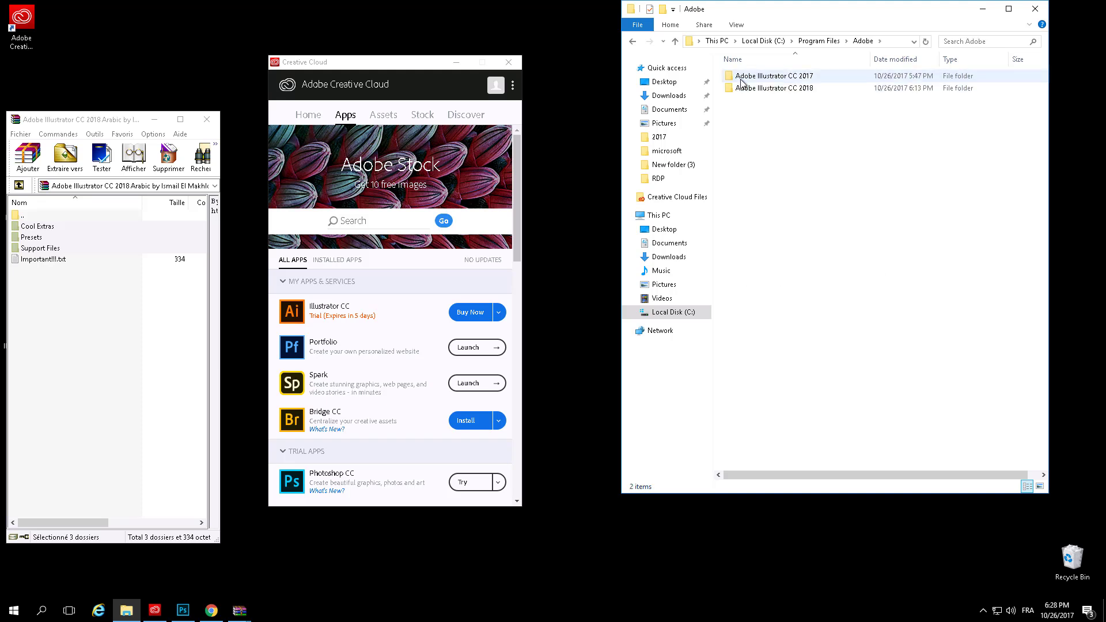
pyautogui.doubleClick(753, 76)
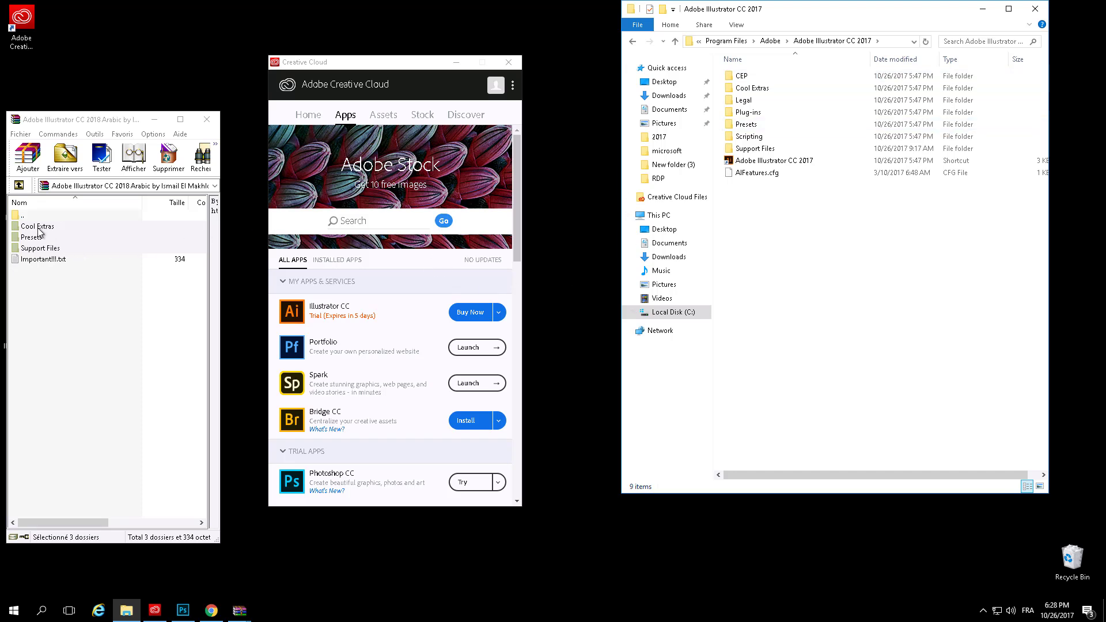
pyautogui.moveTo(28, 236); pyautogui.dragTo(766, 243)
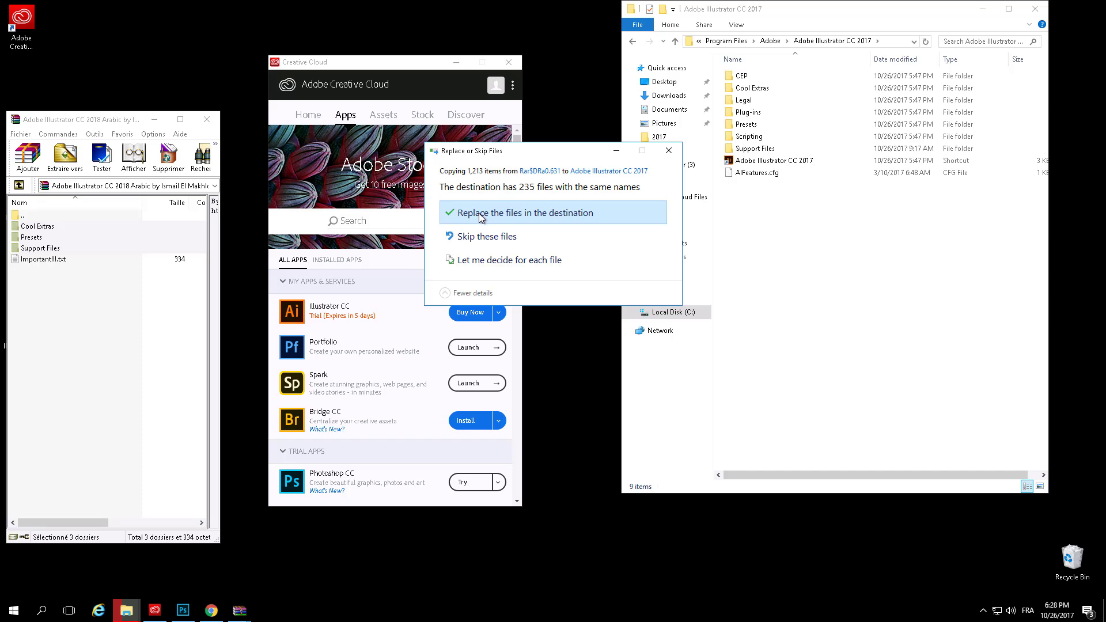
pyautogui.click(481, 217)
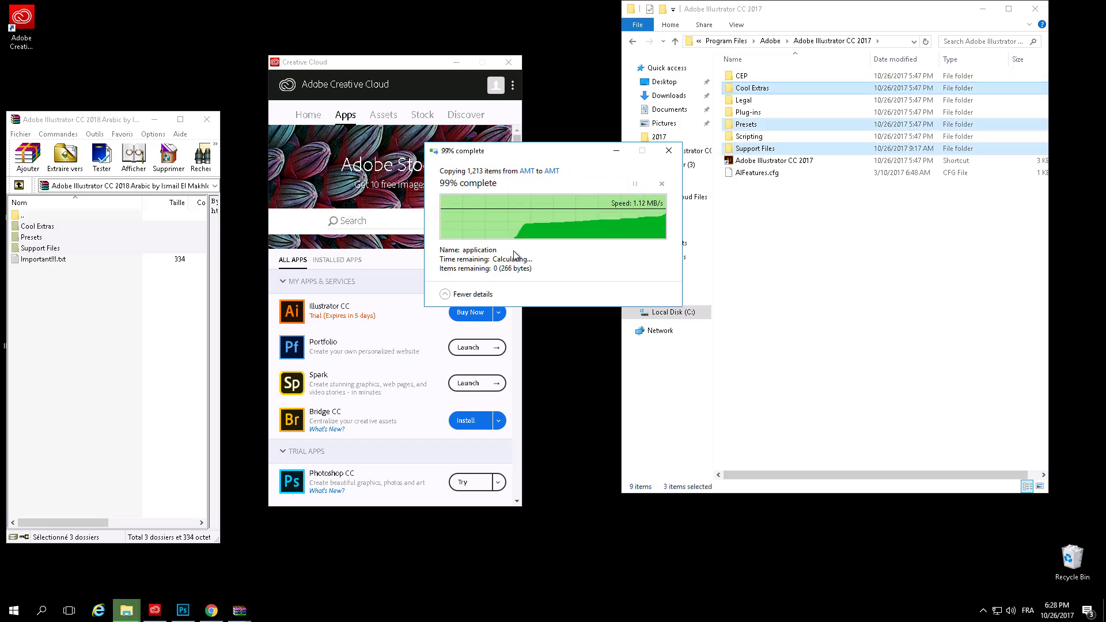
pyautogui.click(768, 42)
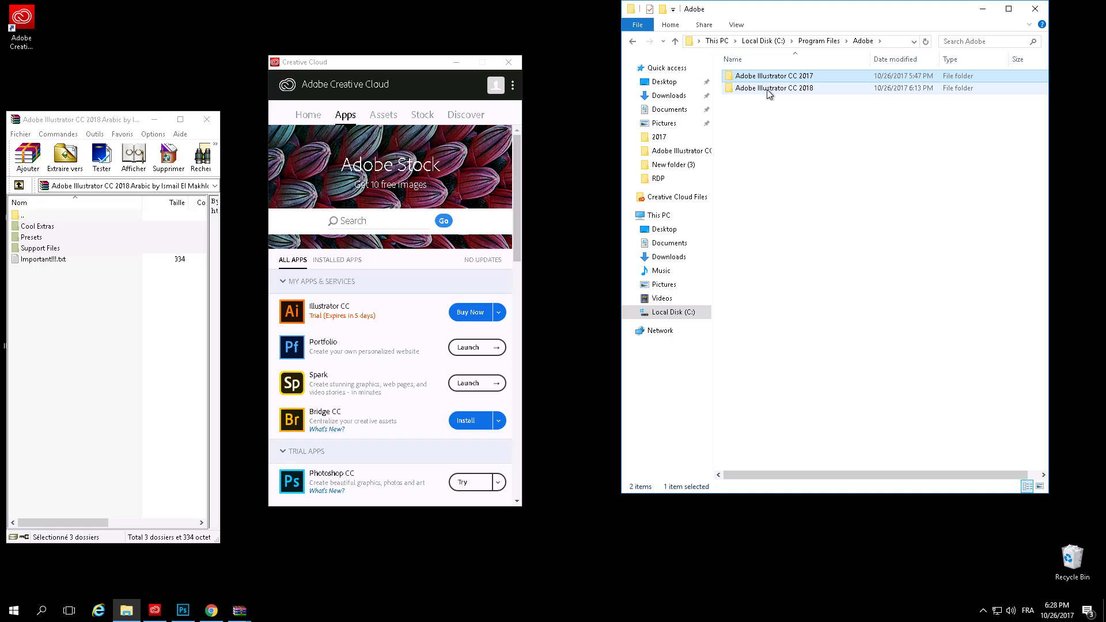
# - Copy the three folders into Adobe Illustrator CC 2018, replacing all files with administrator permission
pyautogui.doubleClick(773, 88)
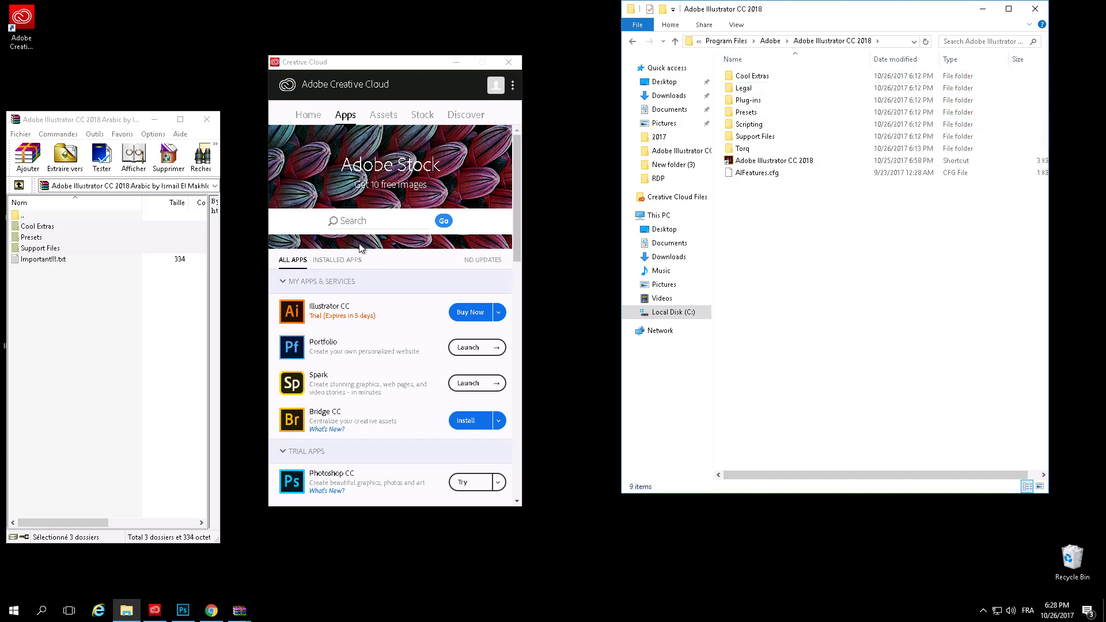
pyautogui.moveTo(35, 250); pyautogui.dragTo(656, 245)
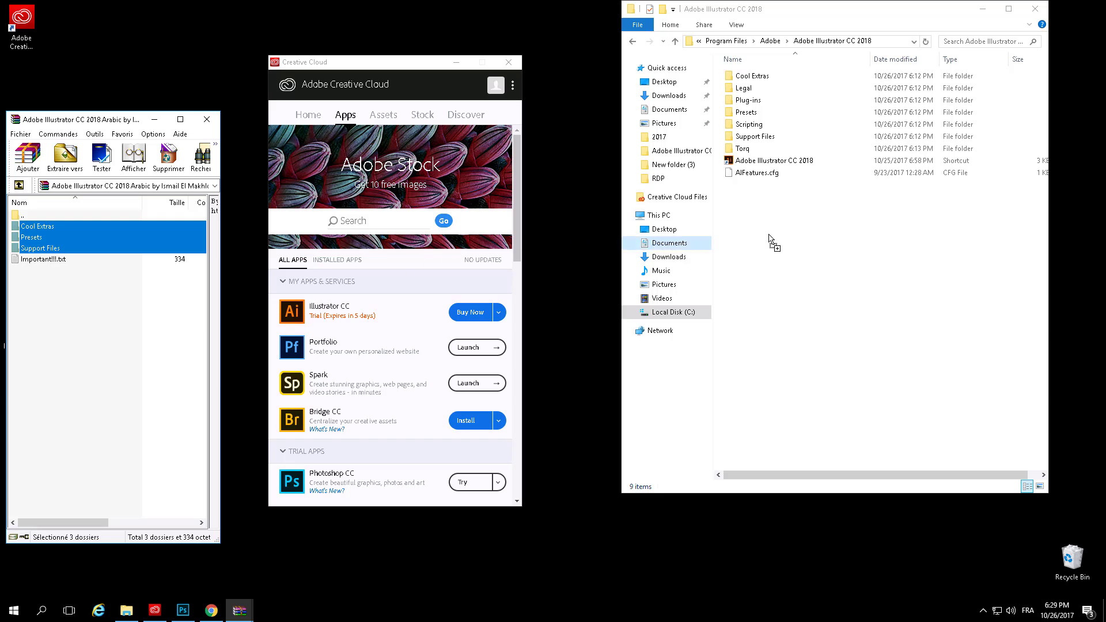
pyautogui.moveTo(657, 245); pyautogui.dragTo(771, 236)
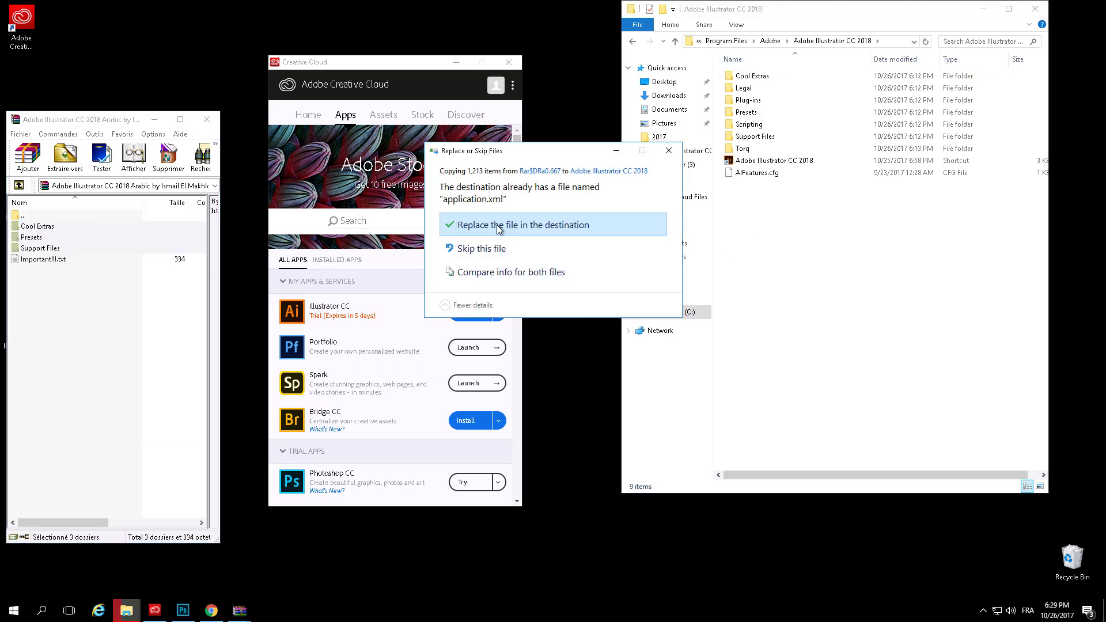
pyautogui.click(499, 226)
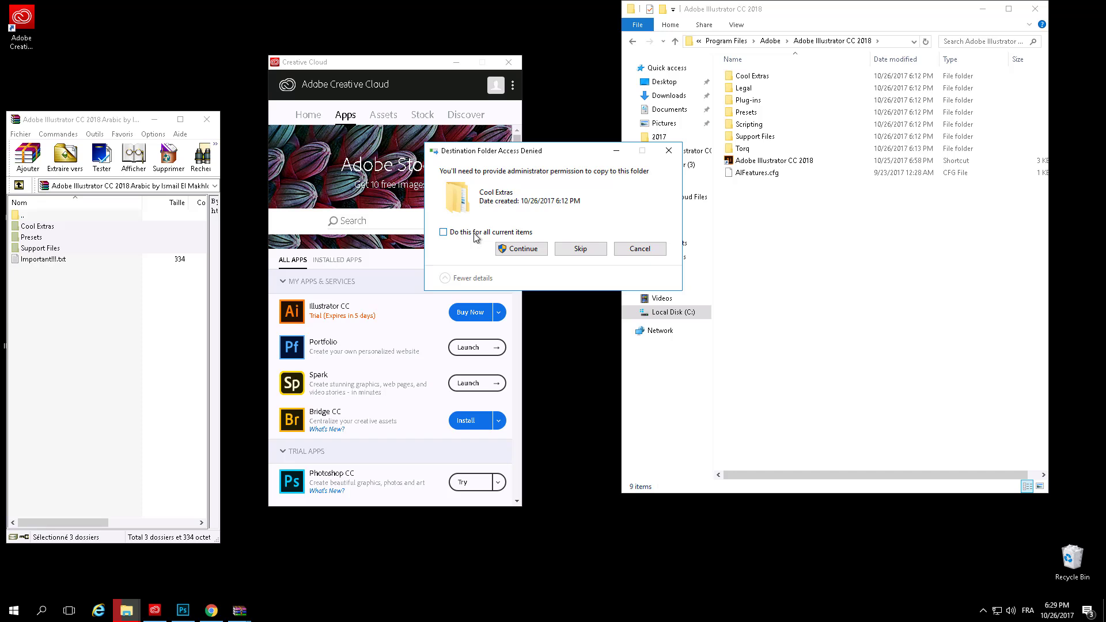
pyautogui.click(475, 235)
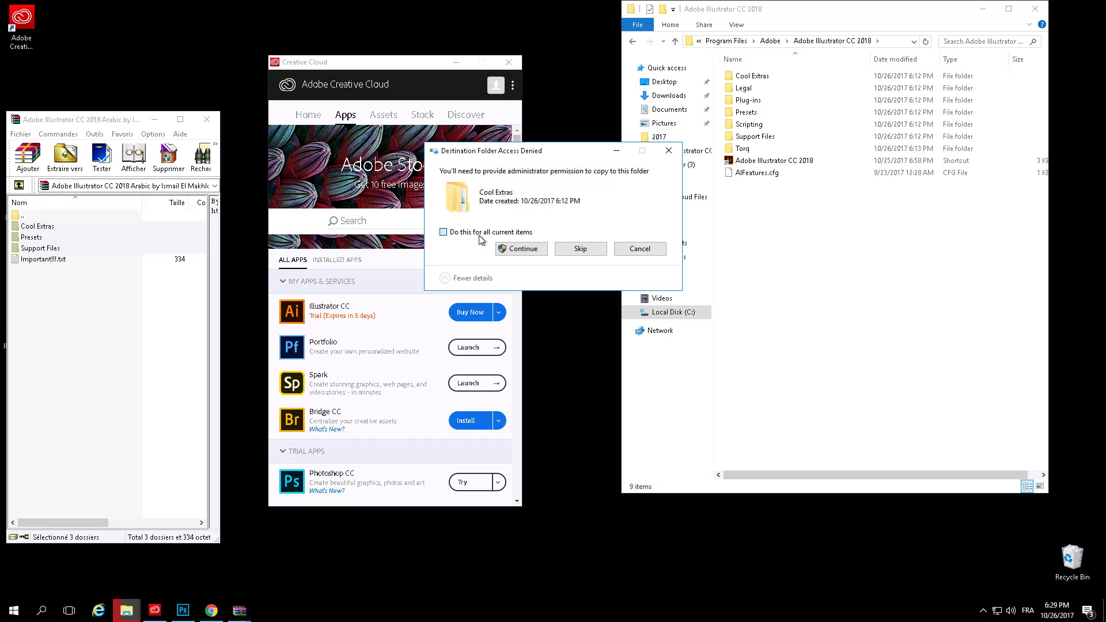
pyautogui.click(527, 251)
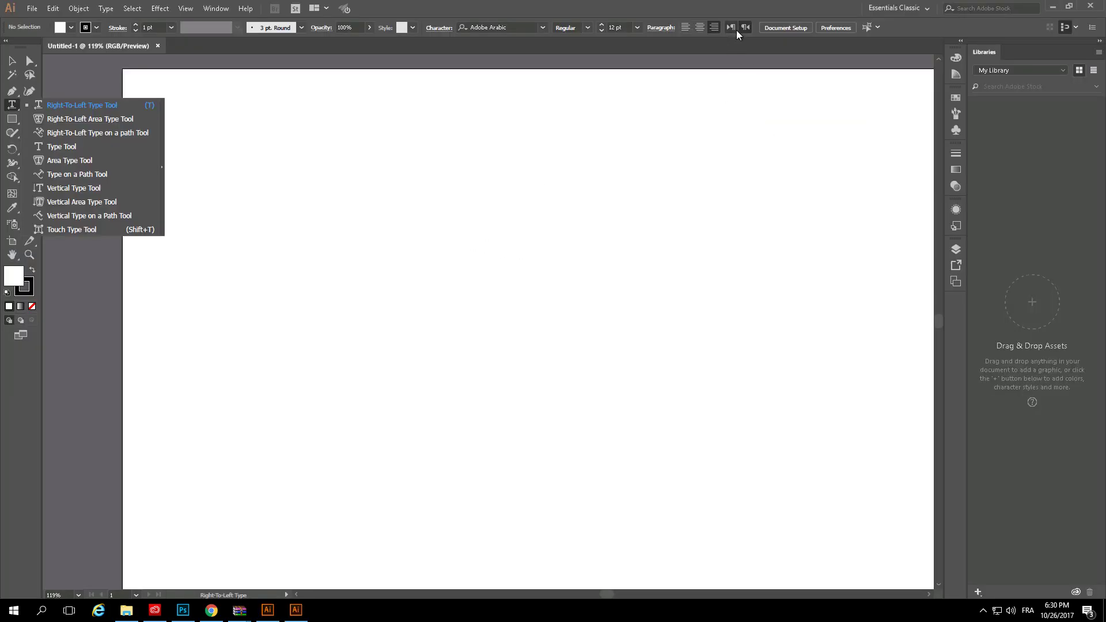
# - Select the Right-To-Left Type Tool and review text direction settings in the Paragraph options
pyautogui.click(661, 28)
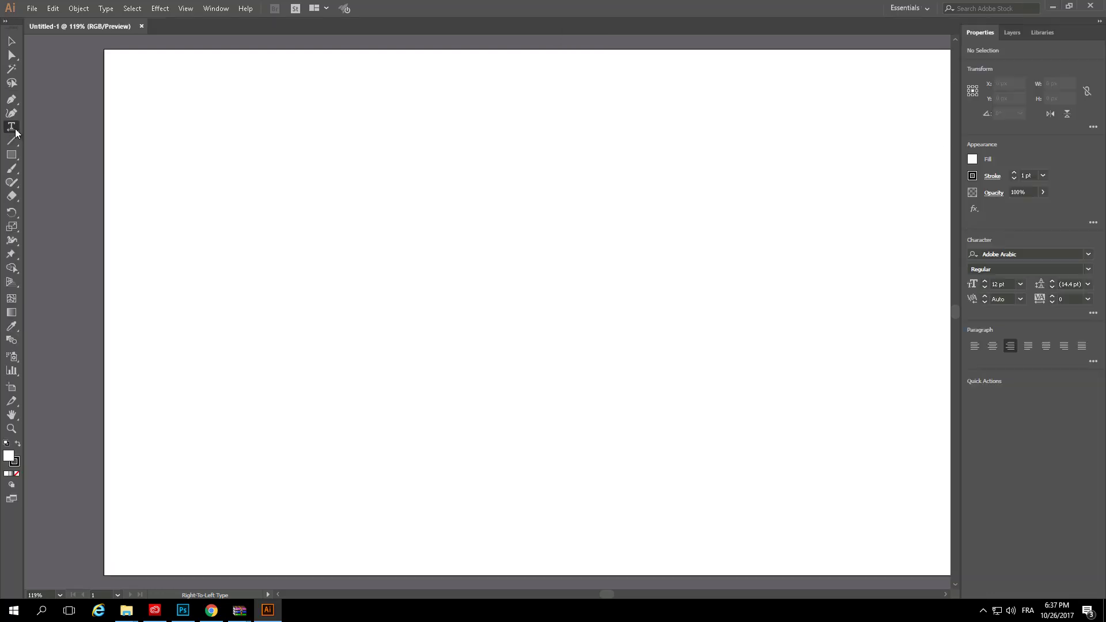
pyautogui.rightClick(15, 133)
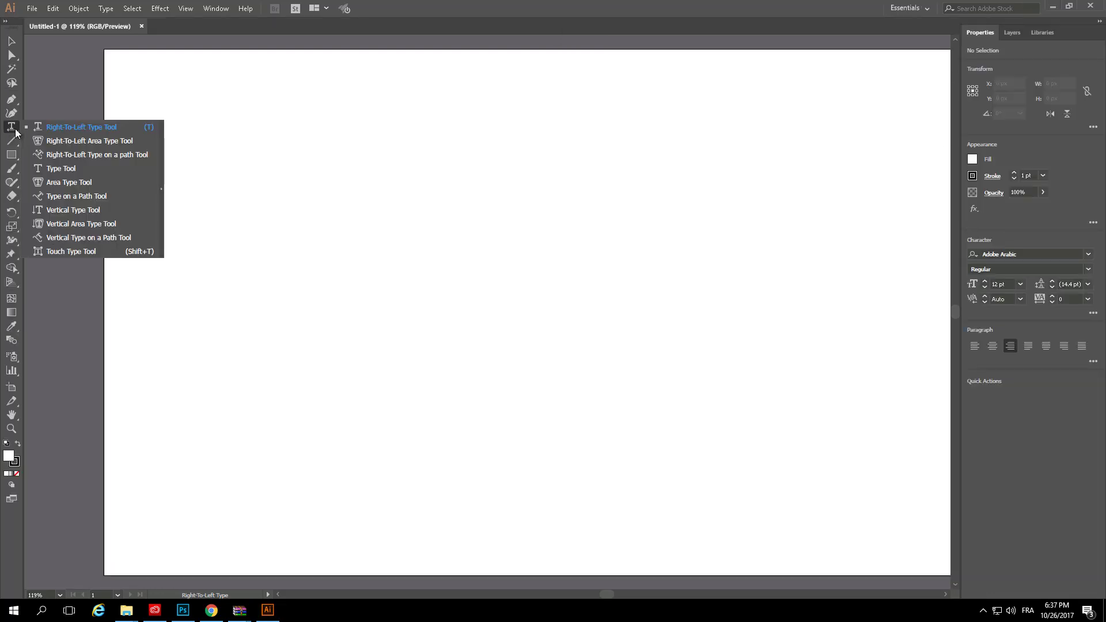
pyautogui.click(79, 129)
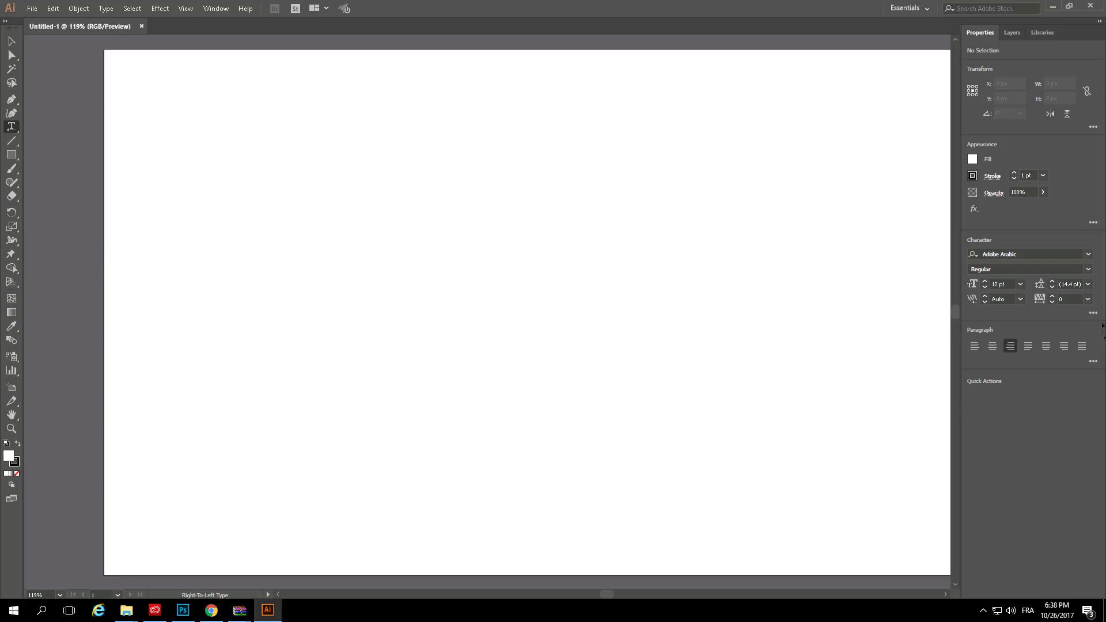
pyautogui.click(1092, 363)
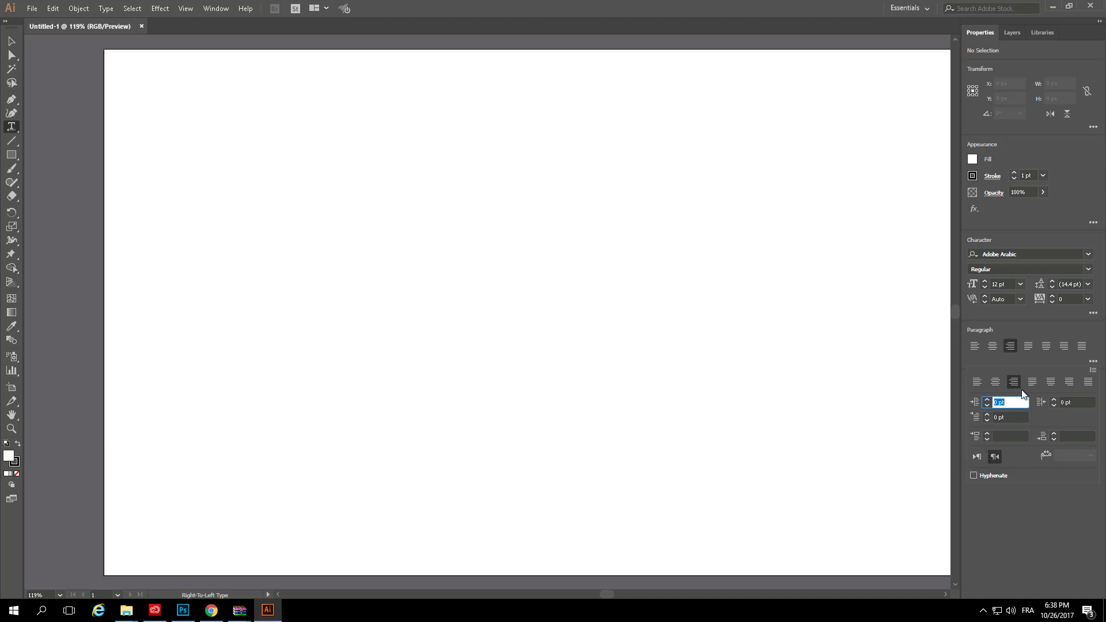
pyautogui.click(591, 319)
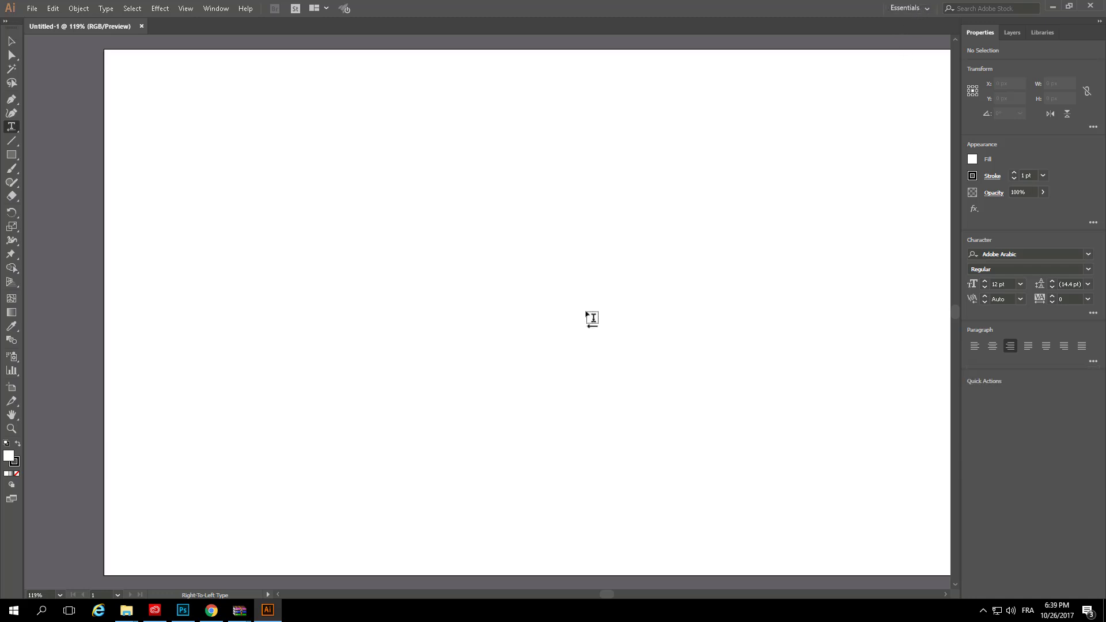